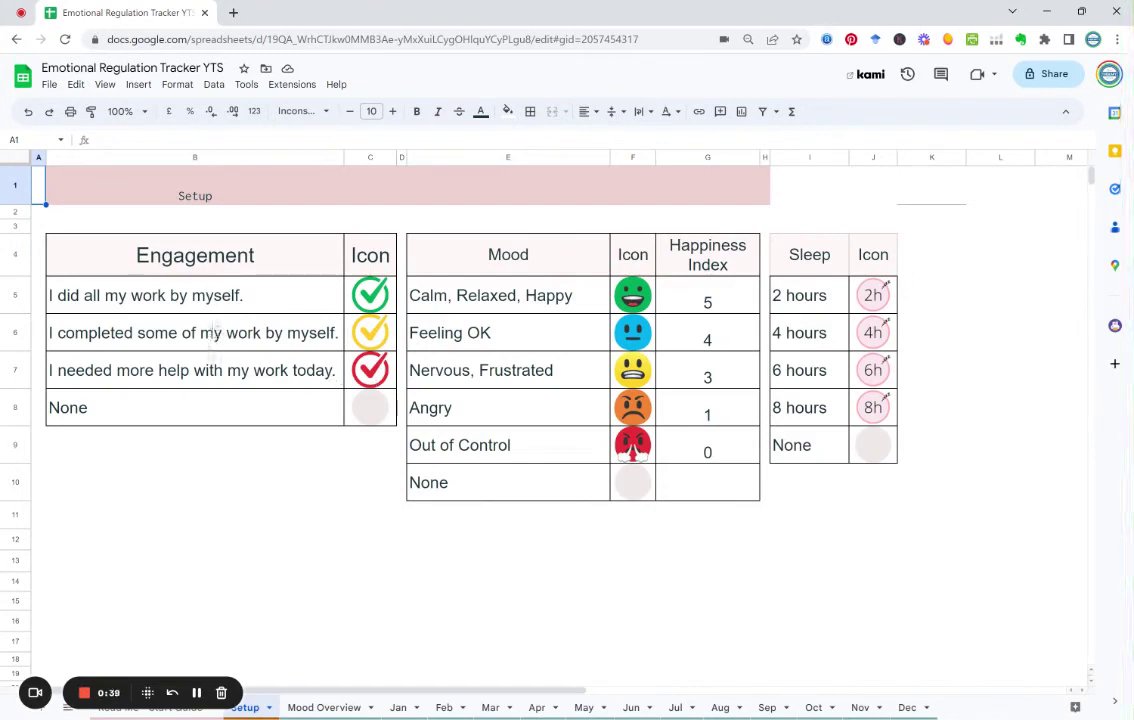
- Open the first two engagement descriptions on the Setup sheet for editing
double_click(193, 292)
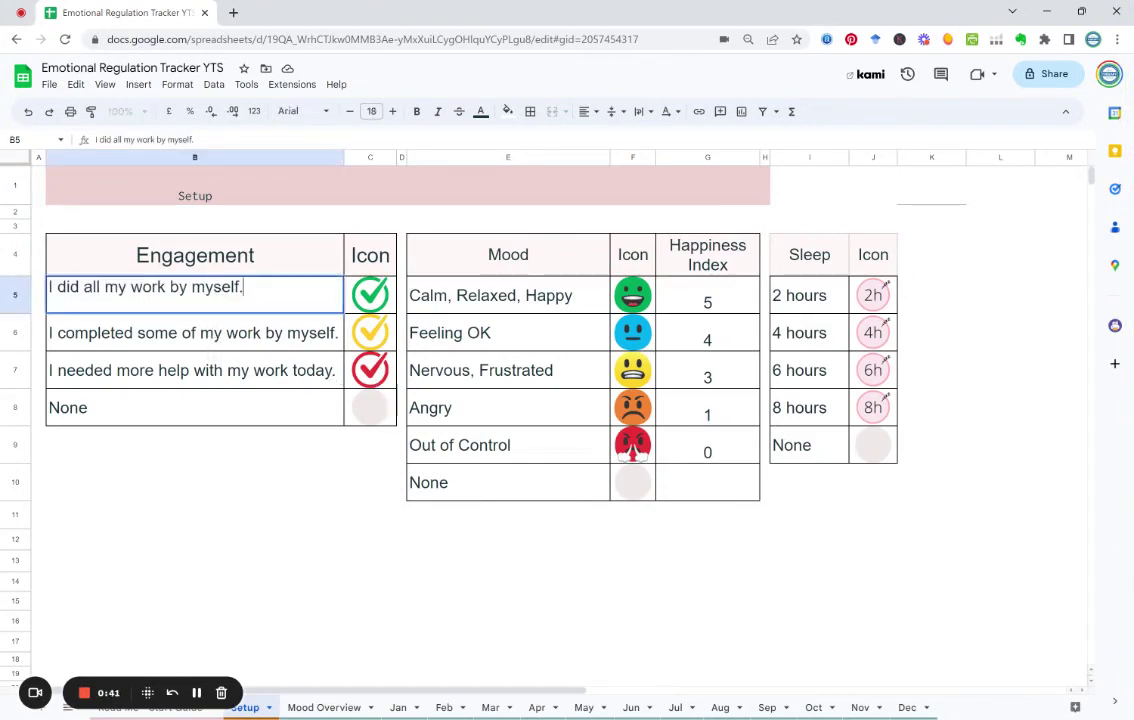
double_click(298, 344)
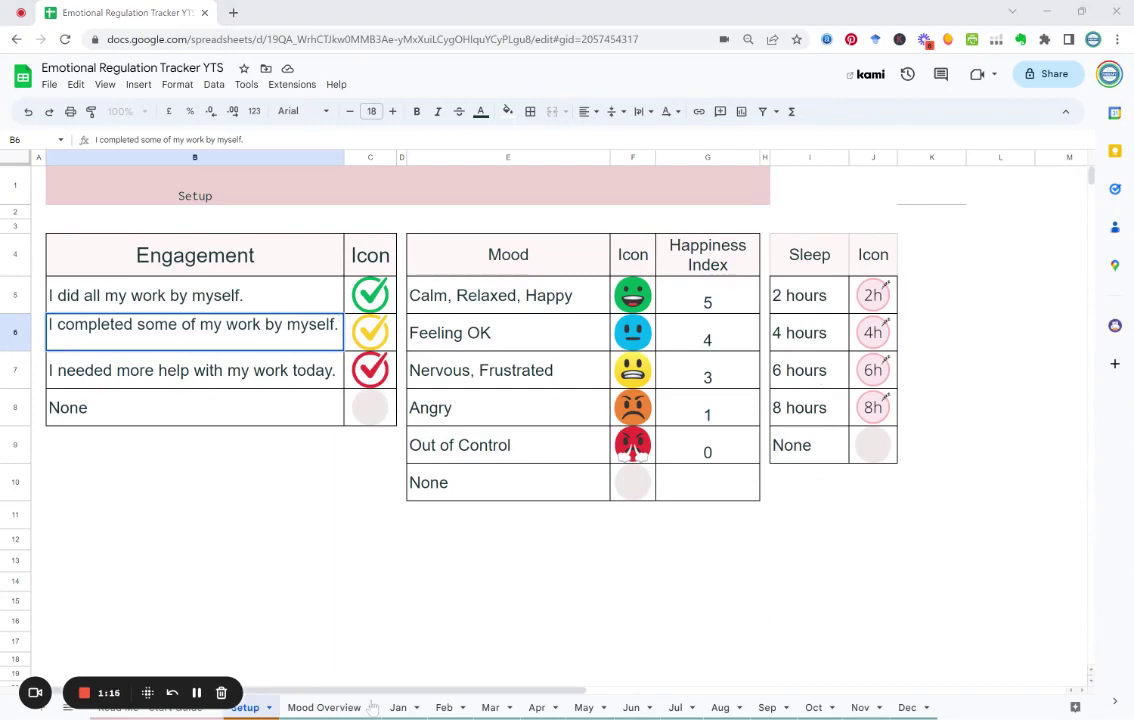
- On the Jan sheet, log day 2 with mood "Calm, Relaxed, Happy", engagement "I did all my work by myself." and 8 hours of sleep
click(414, 709)
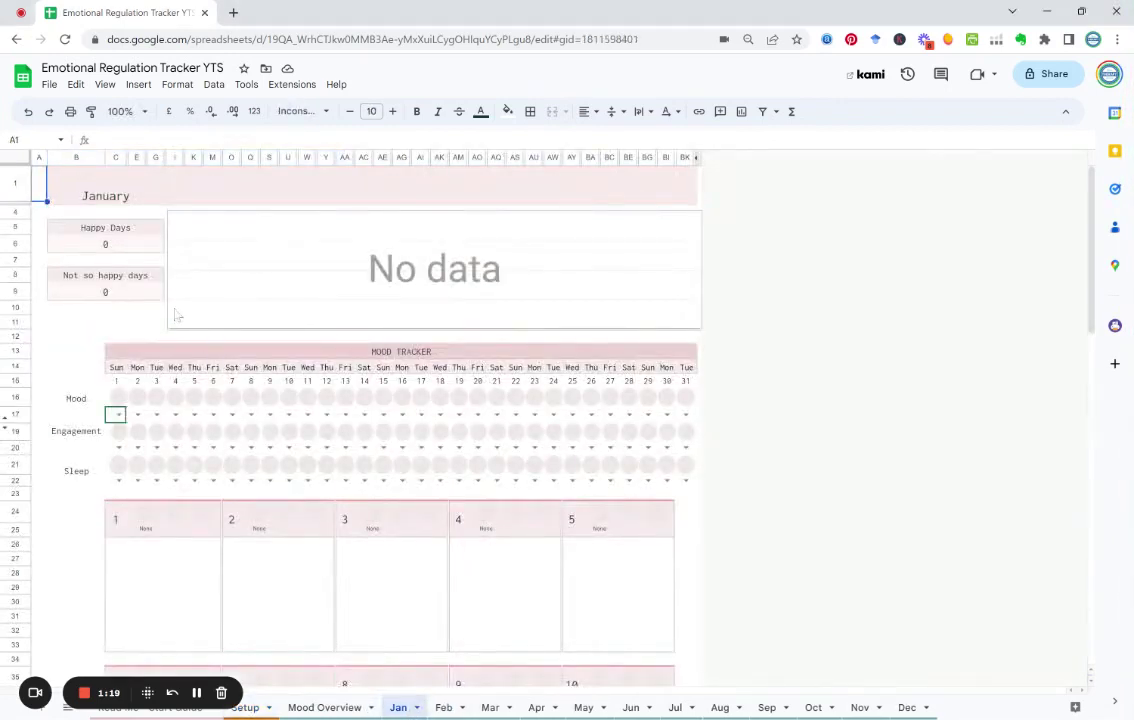
click(137, 414)
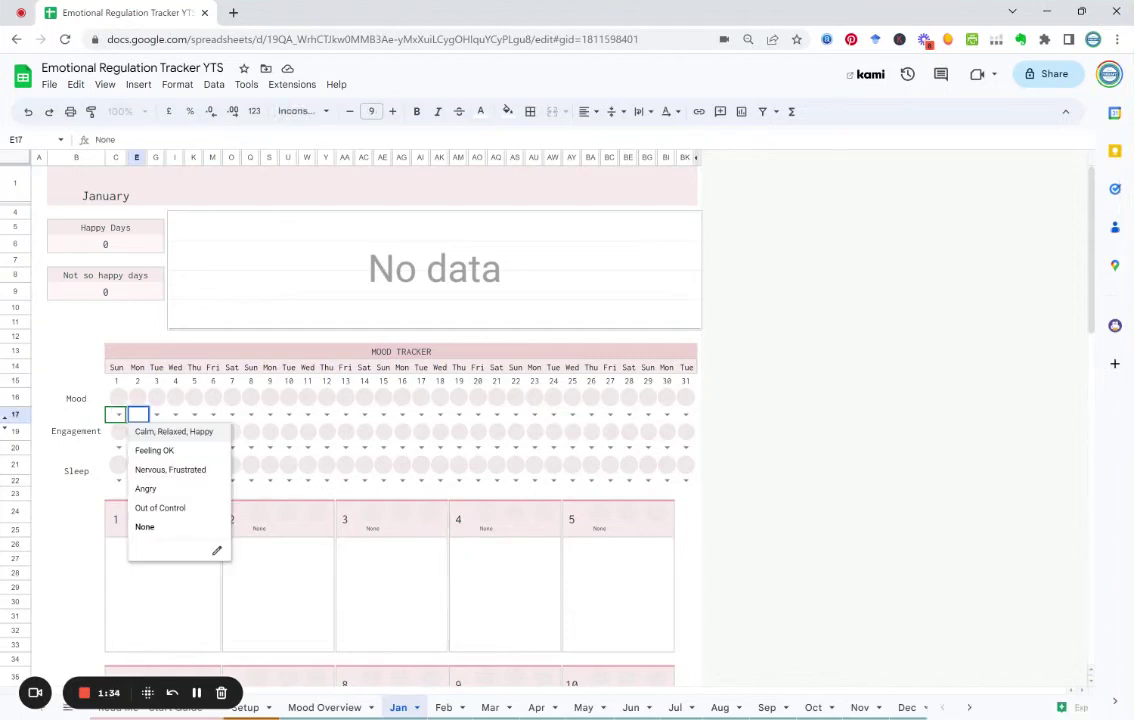
click(147, 434)
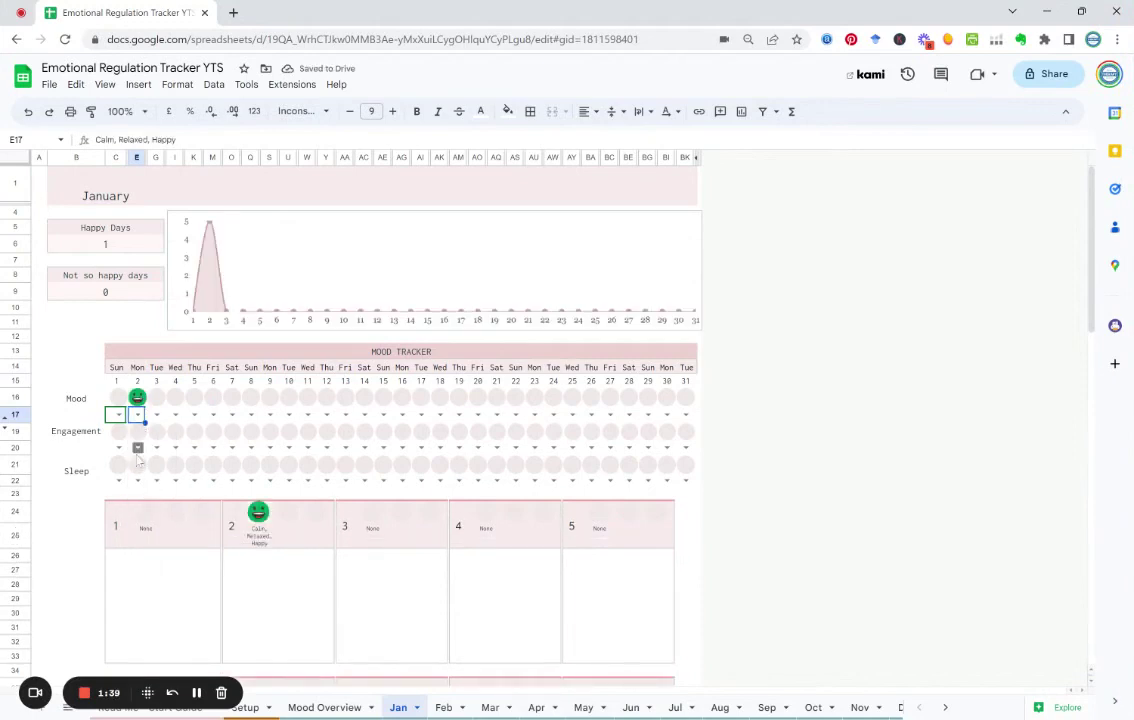
click(138, 447)
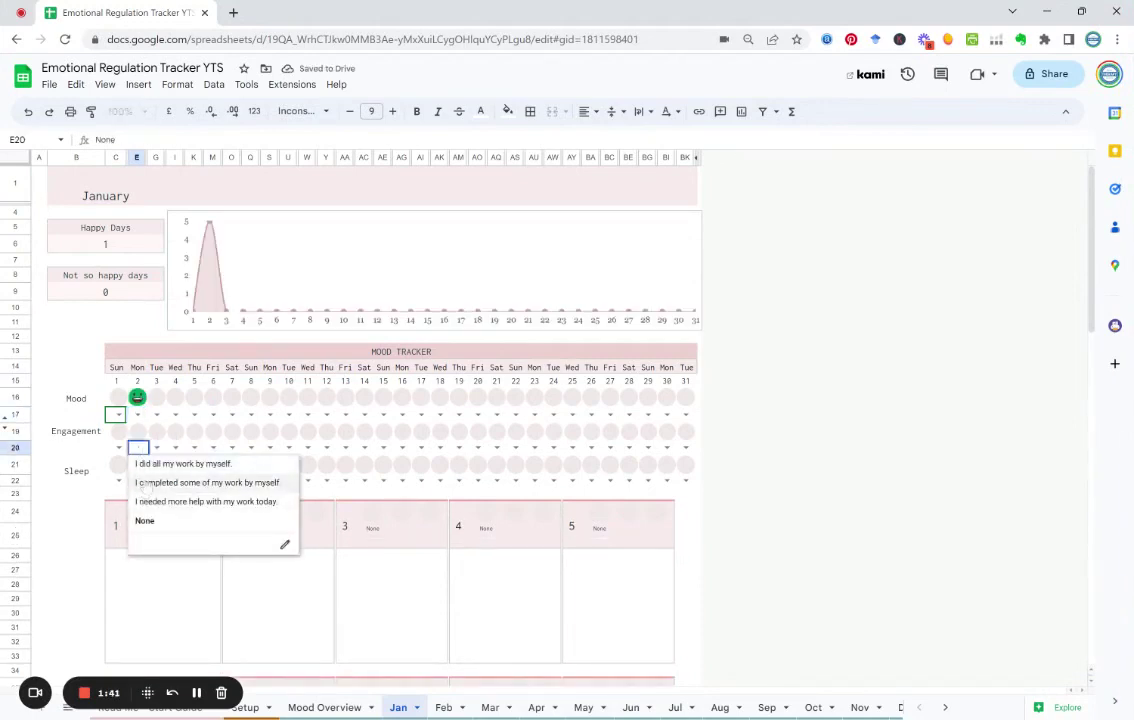
click(153, 464)
click(138, 480)
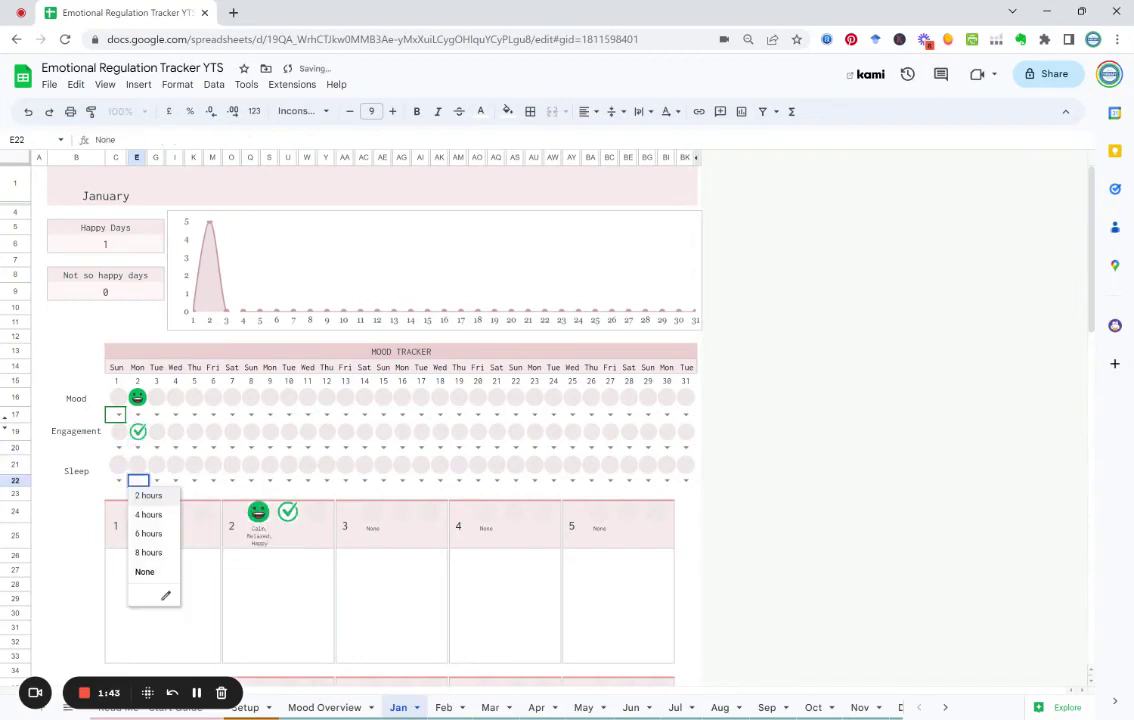
click(149, 553)
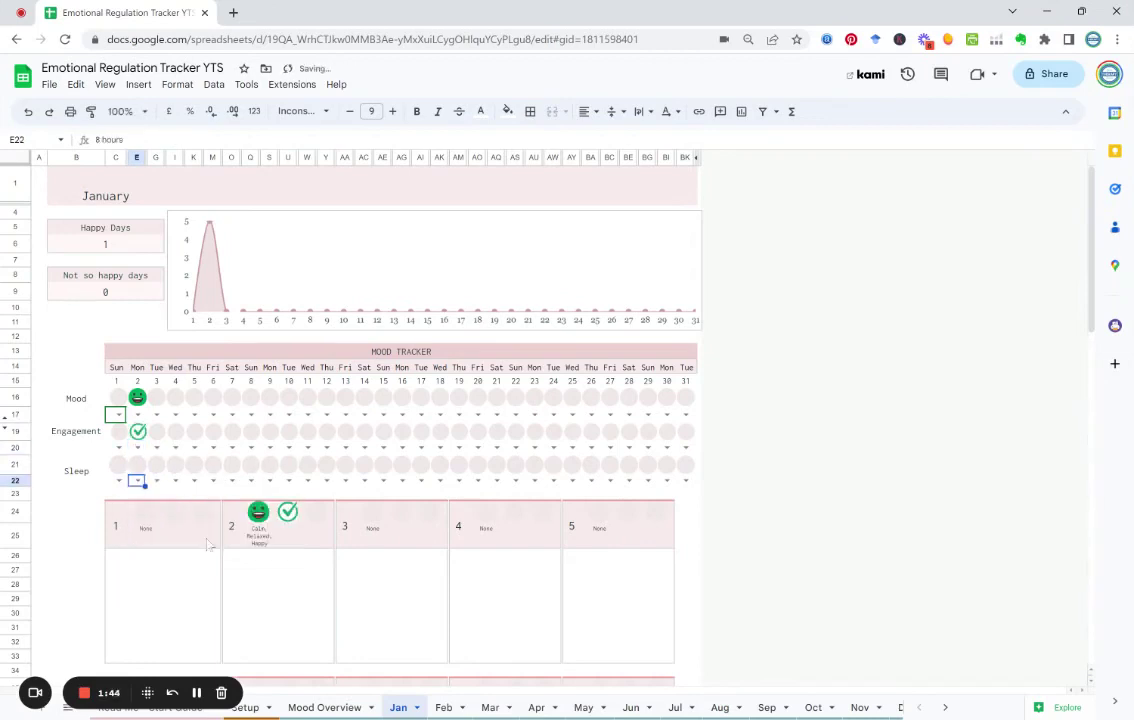
- Log January 3 with mood "Nervous, Frustrated", engagement "I did all my work by myself." and 8 hours of sleep
click(157, 414)
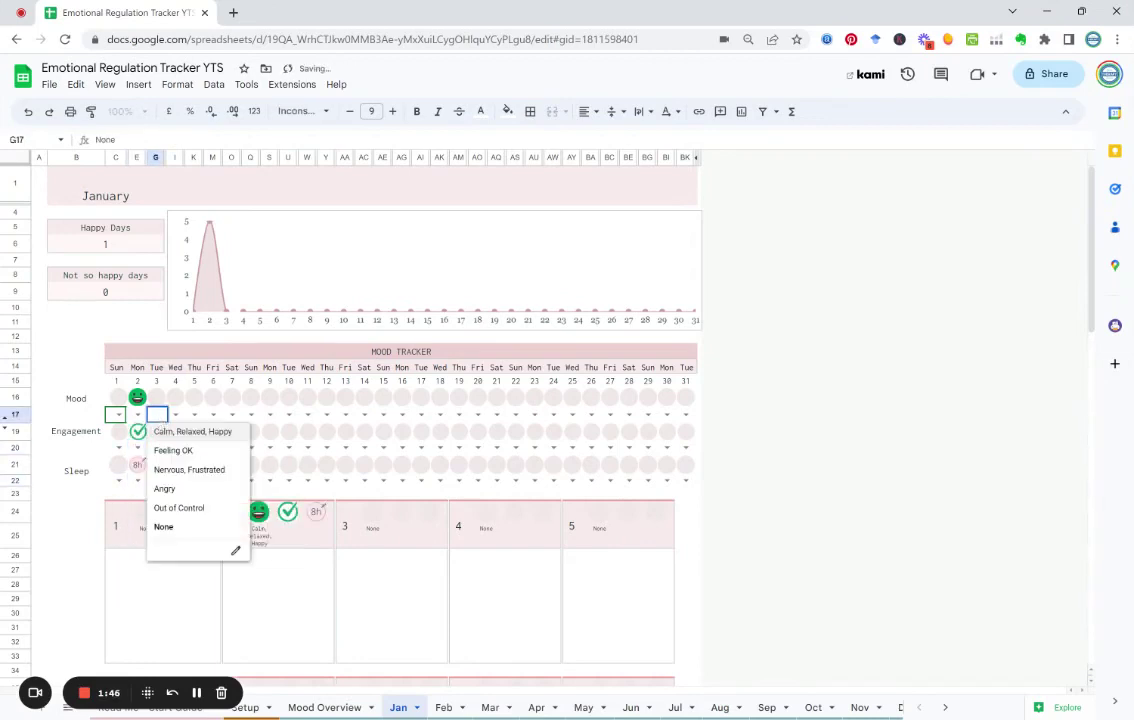
click(170, 470)
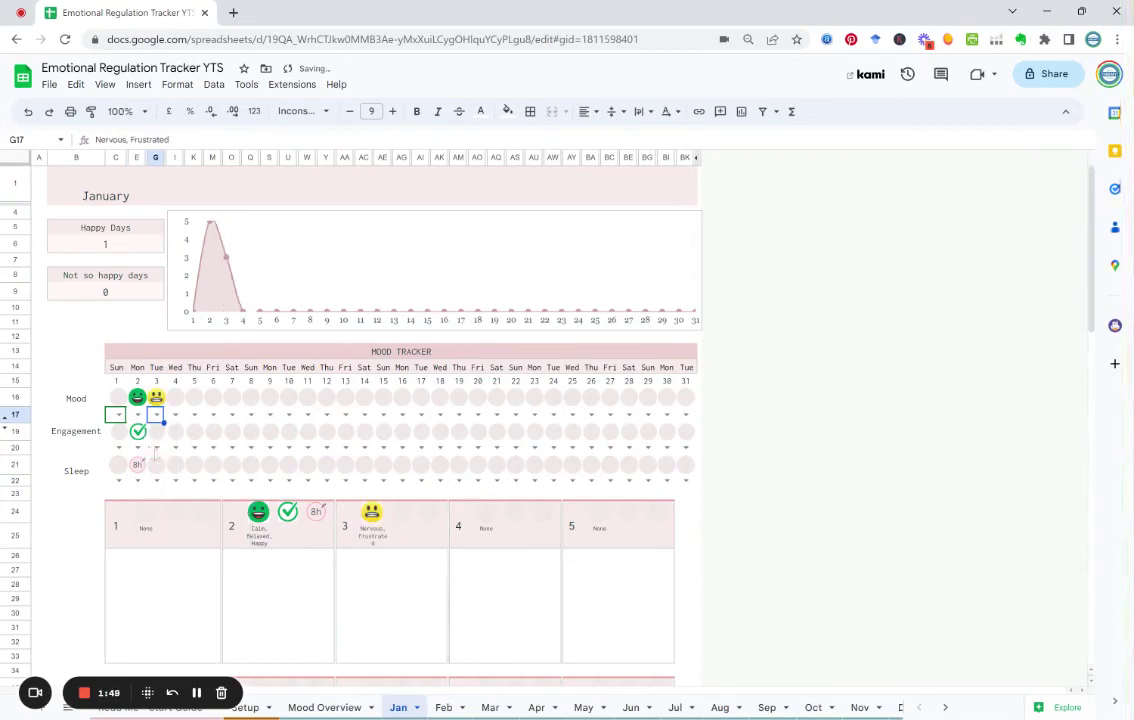
click(157, 447)
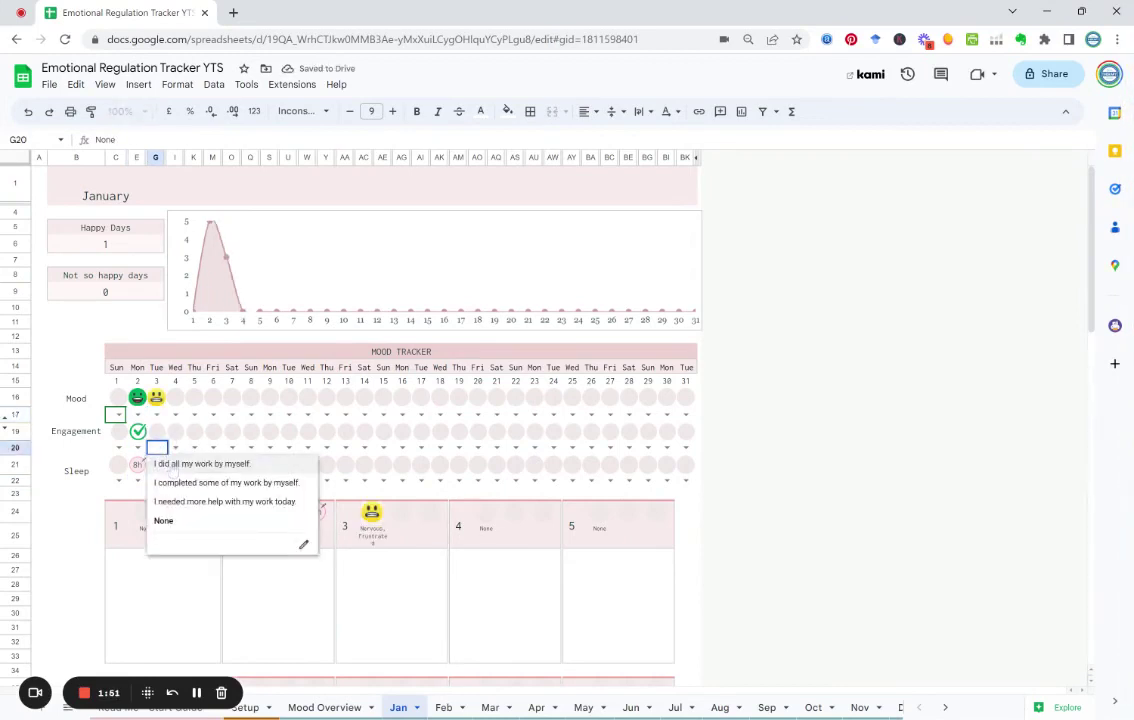
click(172, 465)
click(157, 480)
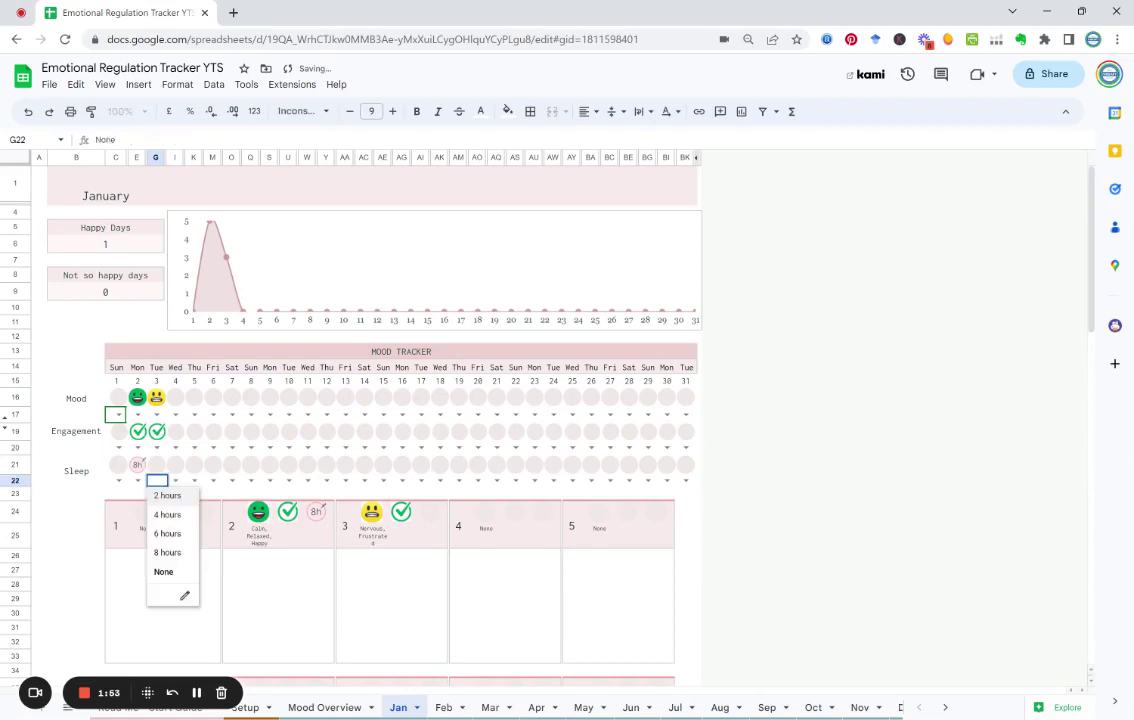
click(166, 552)
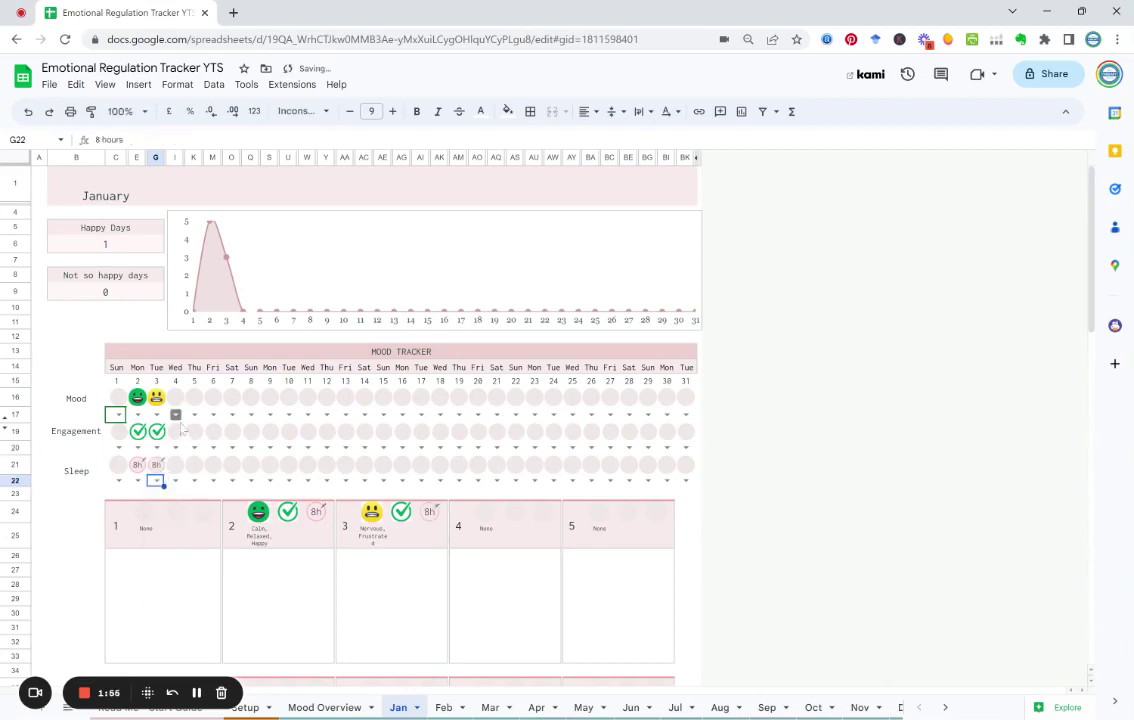
- Log January 4 with mood "Out of Control", engagement "I needed more help with my work today." and 4 hours of sleep
click(175, 414)
click(198, 508)
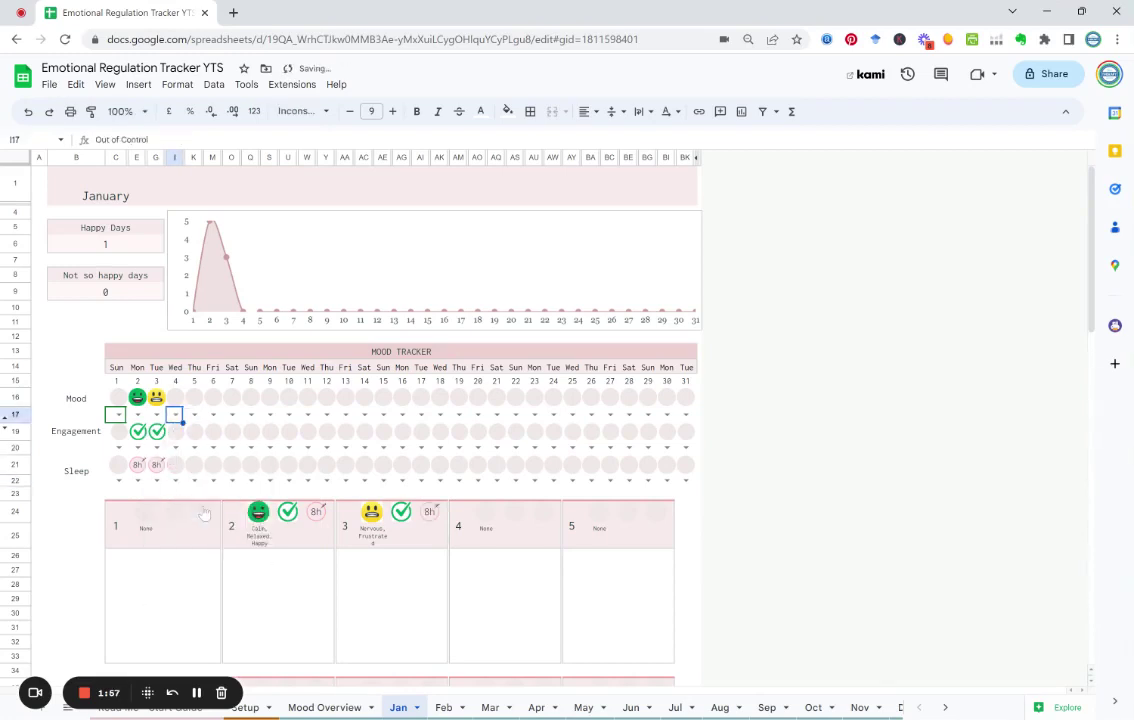
click(175, 448)
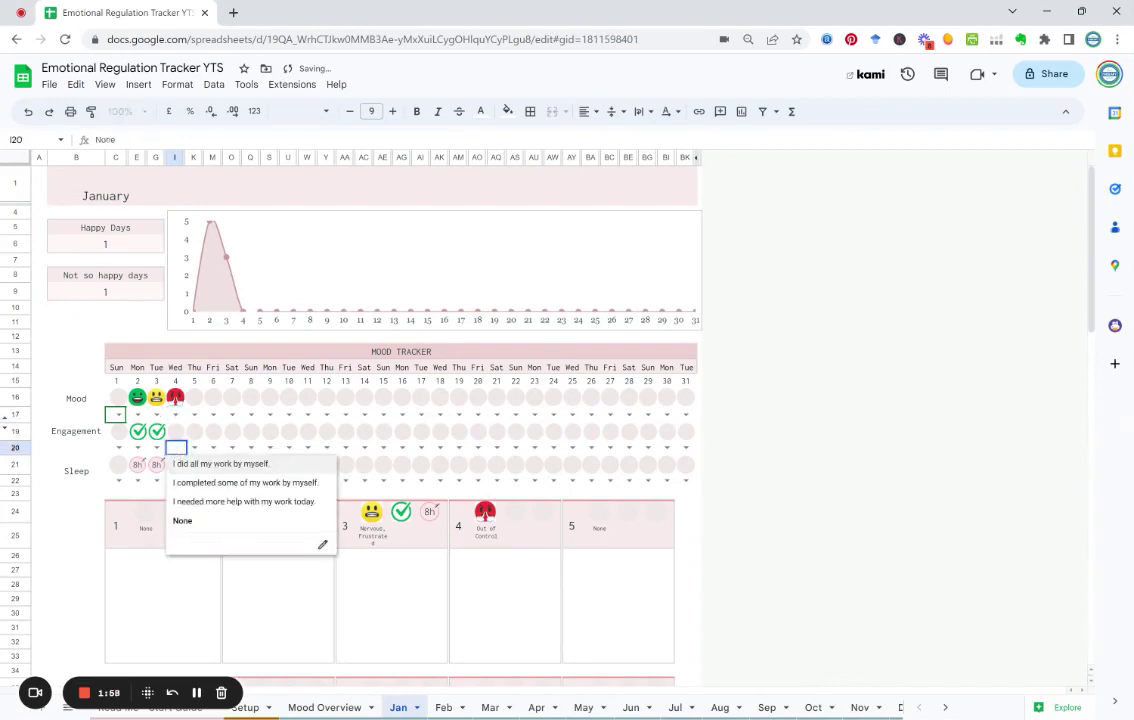
click(196, 500)
click(175, 481)
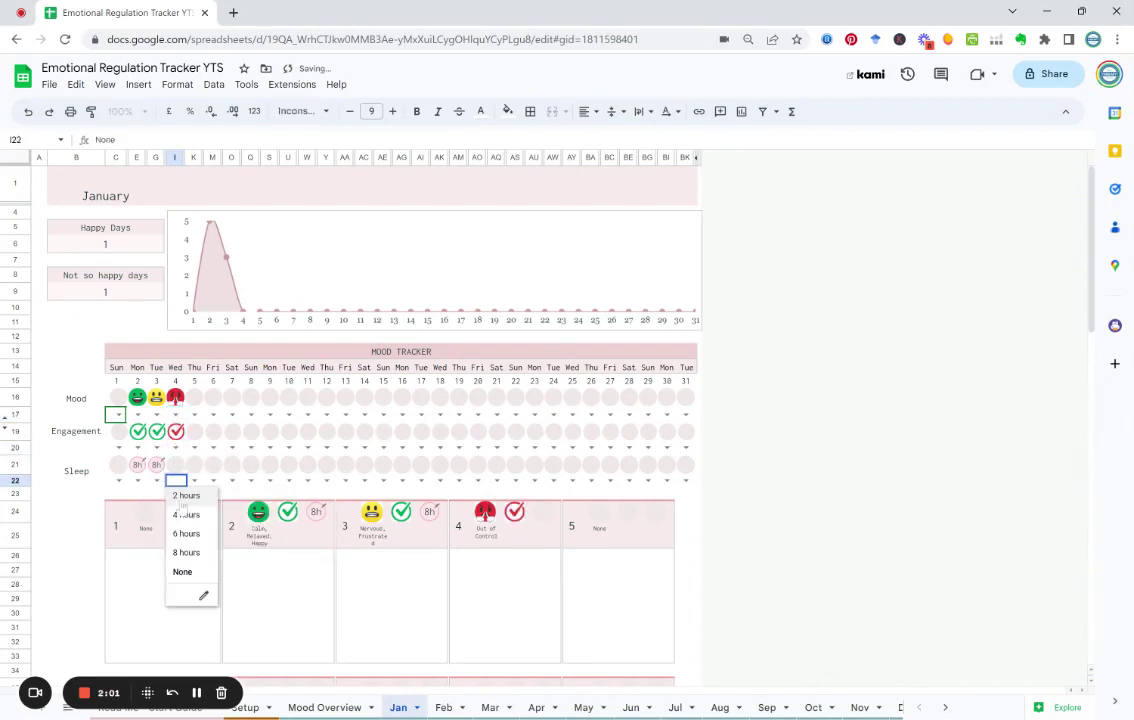
click(186, 514)
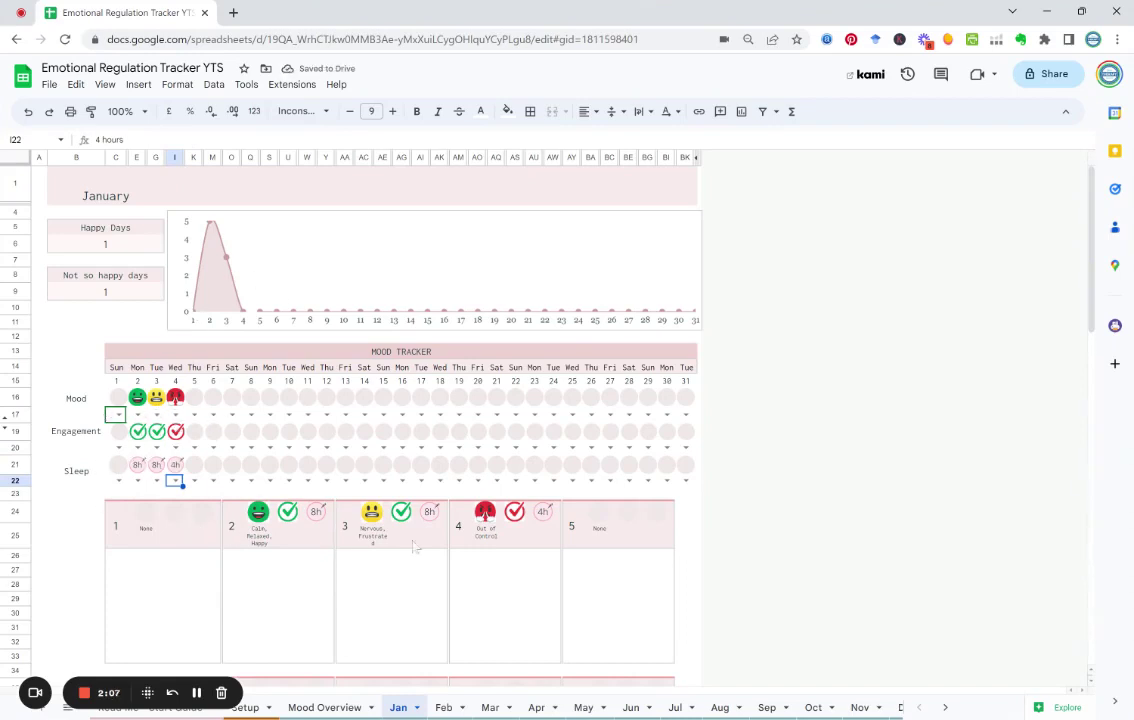
- Try out the note "Big exam today" in the January 3 box below the mood tracker and clear it again
double_click(293, 572)
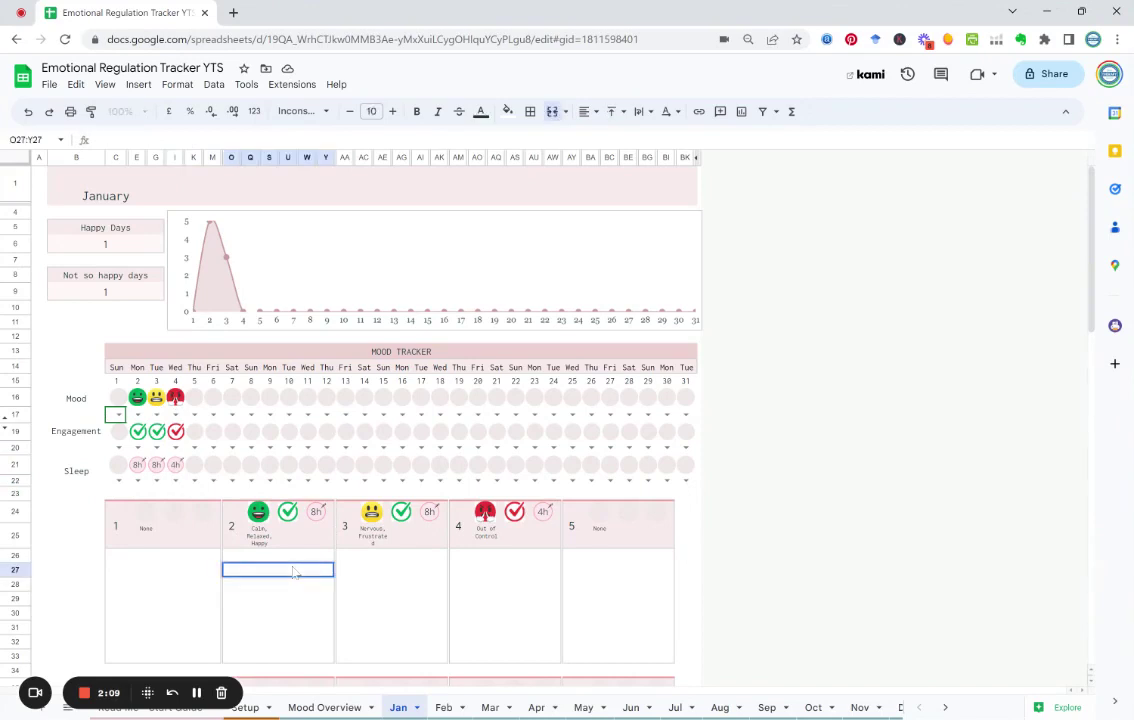
double_click(376, 572)
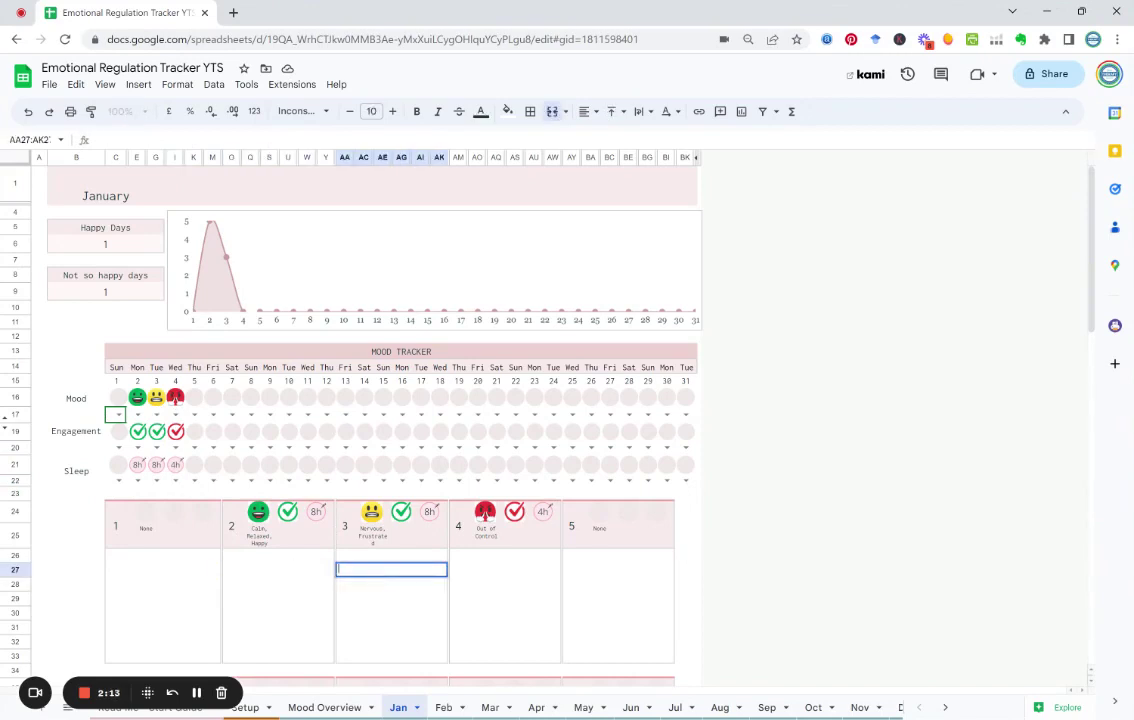
text(Big exam today)
drag(402, 569, 324, 568)
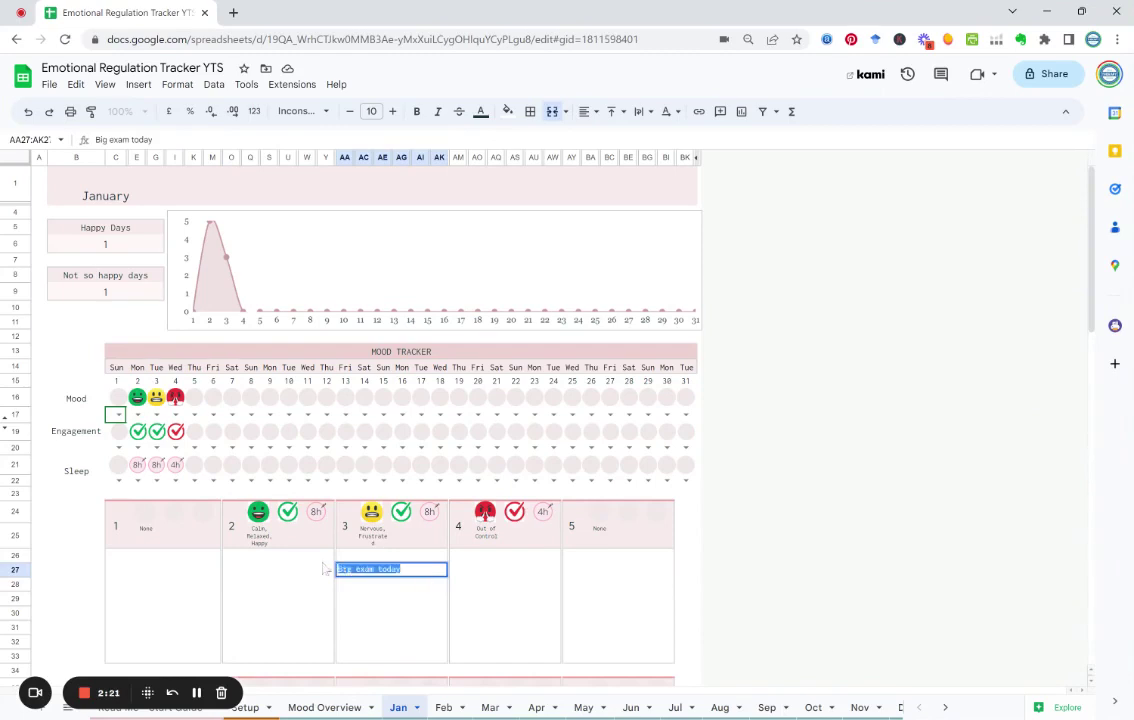
key(BackSpace)
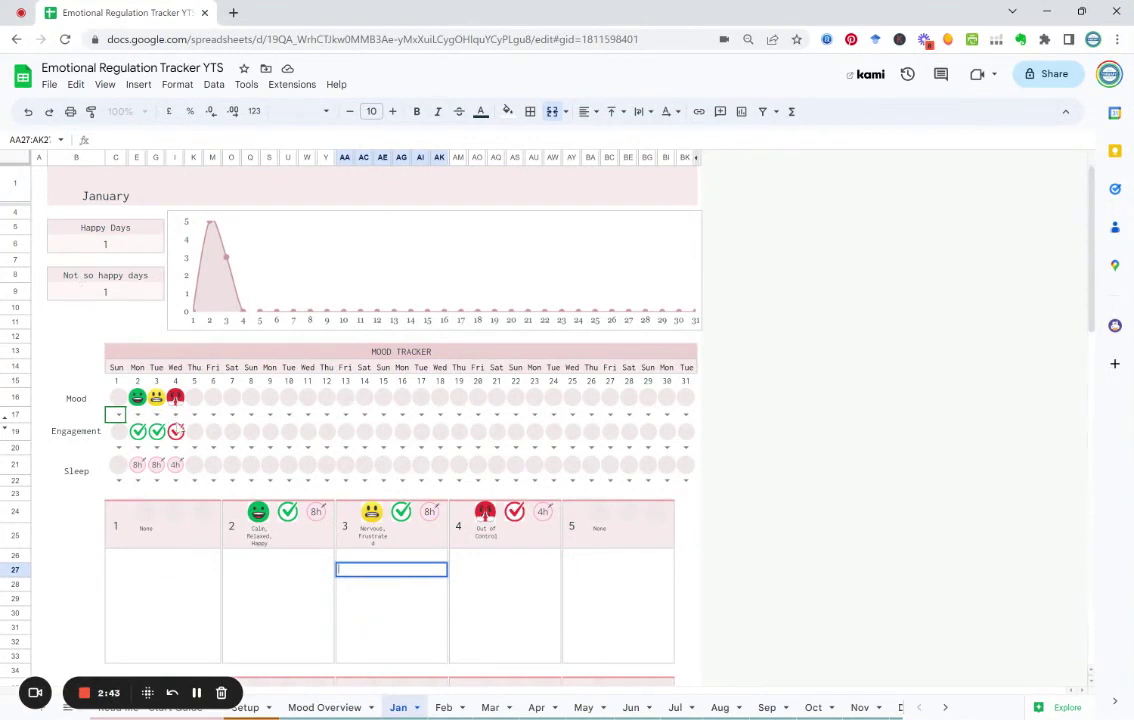
- Set the mood for January 5 to "Feeling OK" in the mood tracker
click(195, 414)
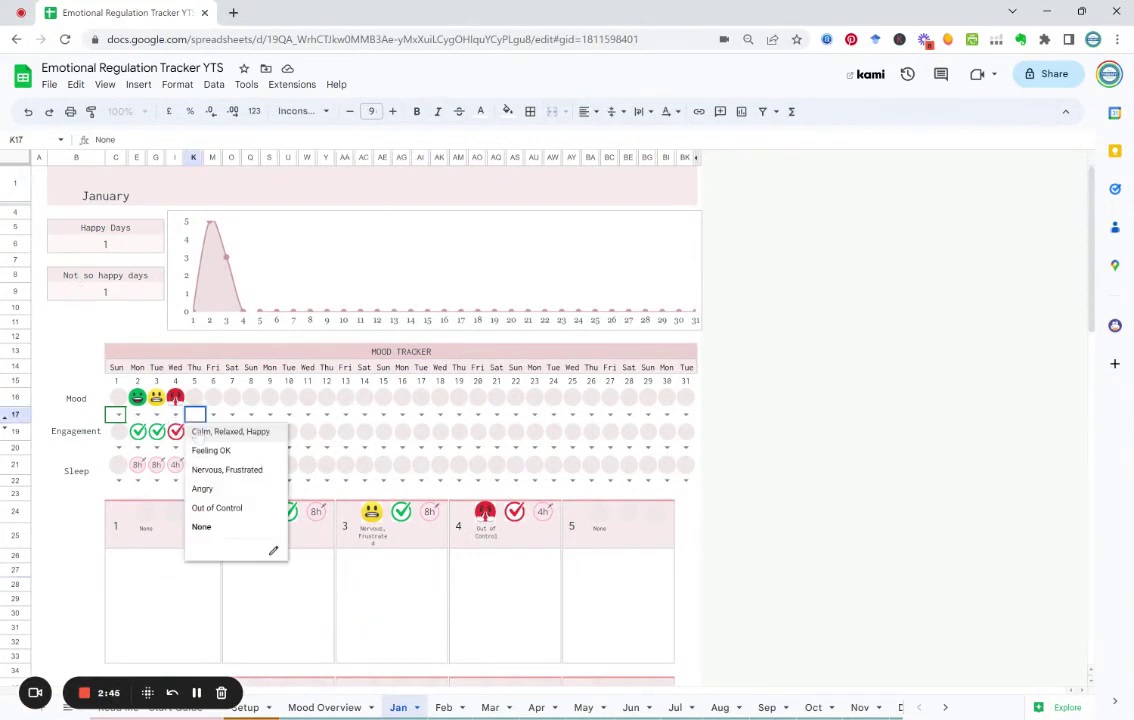
click(198, 452)
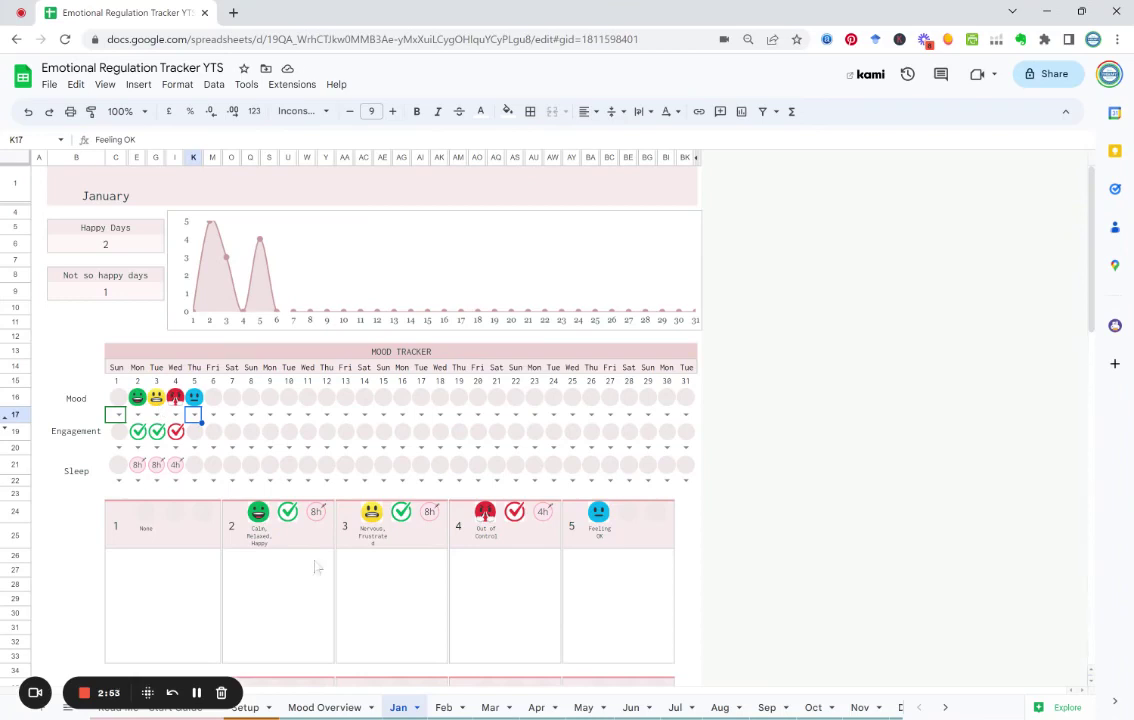
- Review the yearly calendars on the Mood Overview sheet and return to the Setup sheet
click(330, 708)
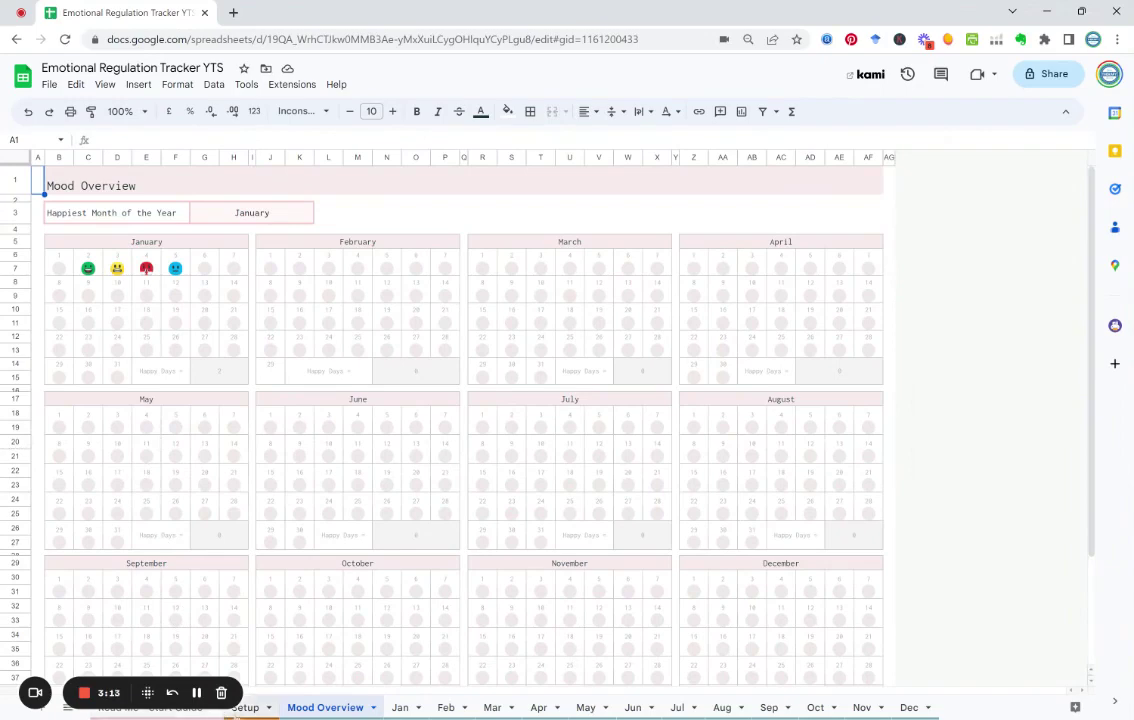
click(240, 708)
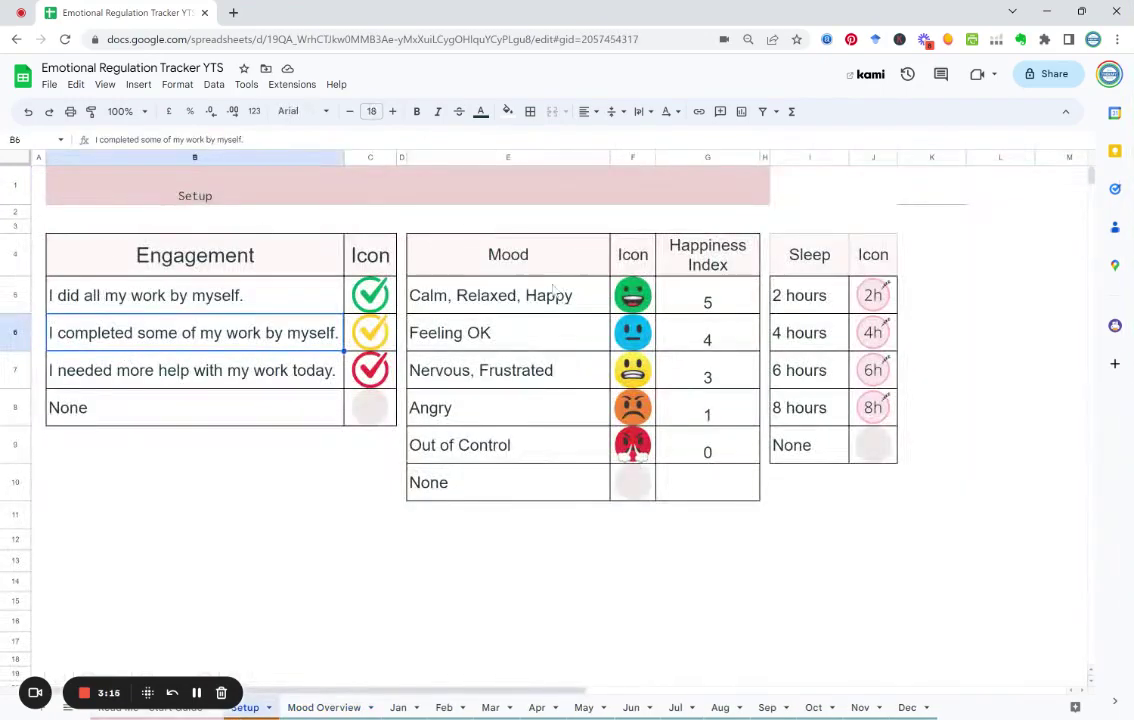